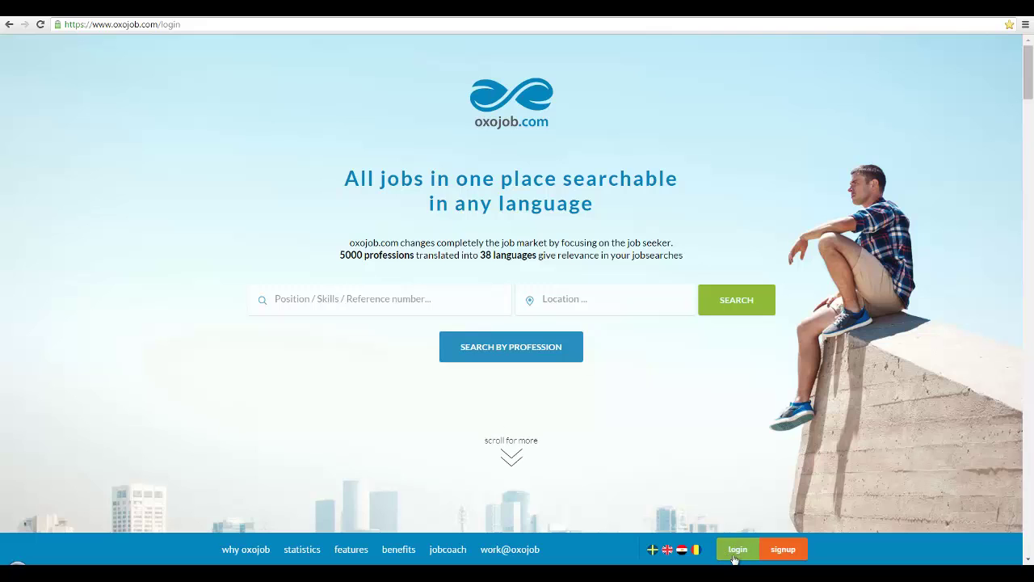
# - Go from the oxojob landing page to the free sign-up form
pyautogui.click(788, 552)
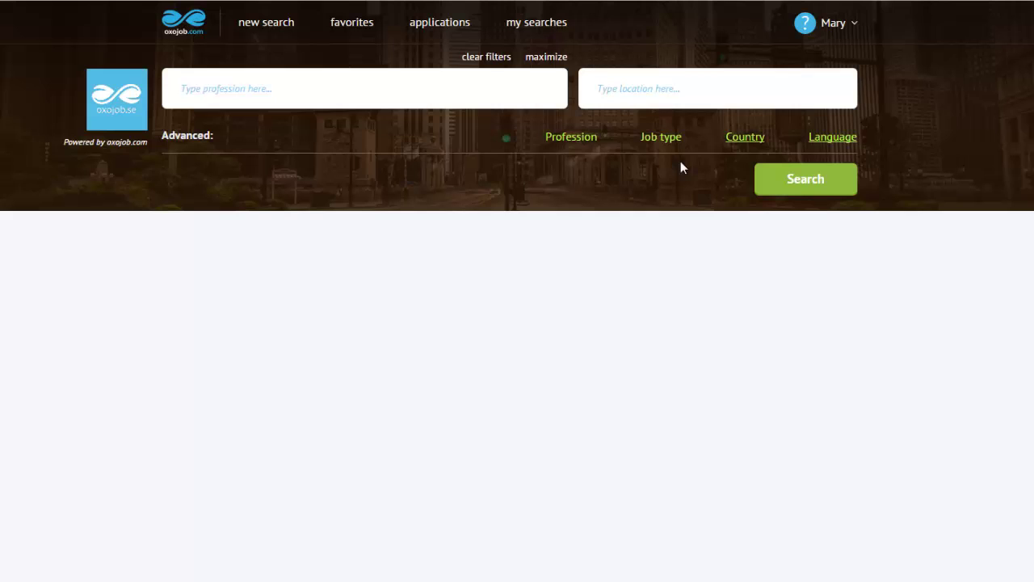
# - Open the Job type filter under Advanced, toggling Temporary position on and back off
pyautogui.click(662, 143)
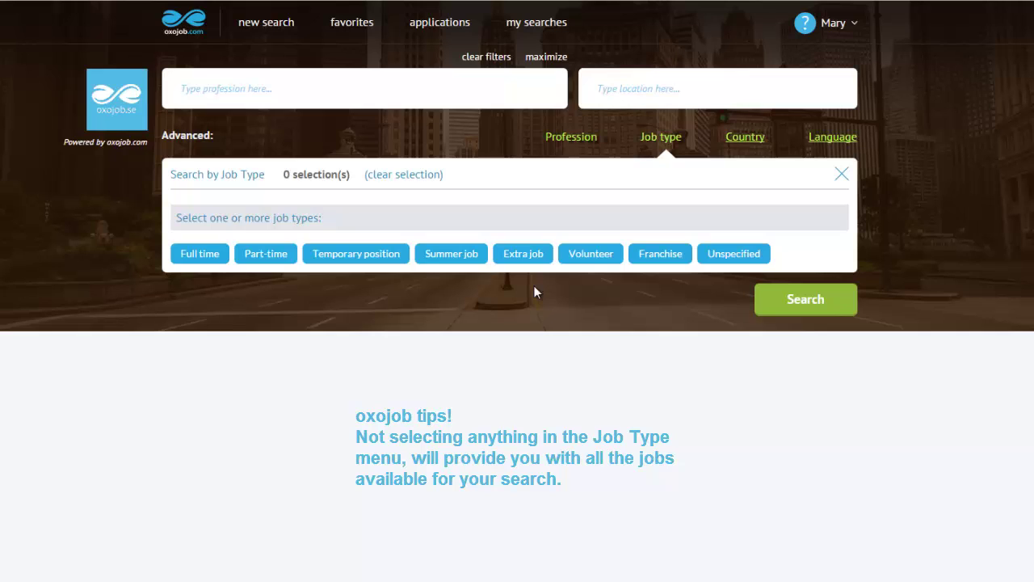
pyautogui.click(372, 262)
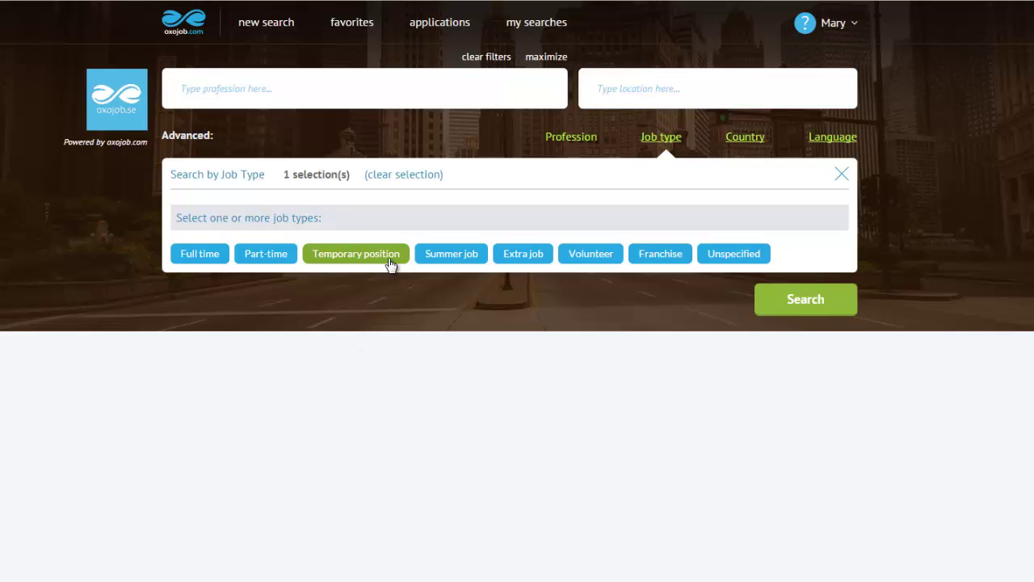
pyautogui.click(386, 257)
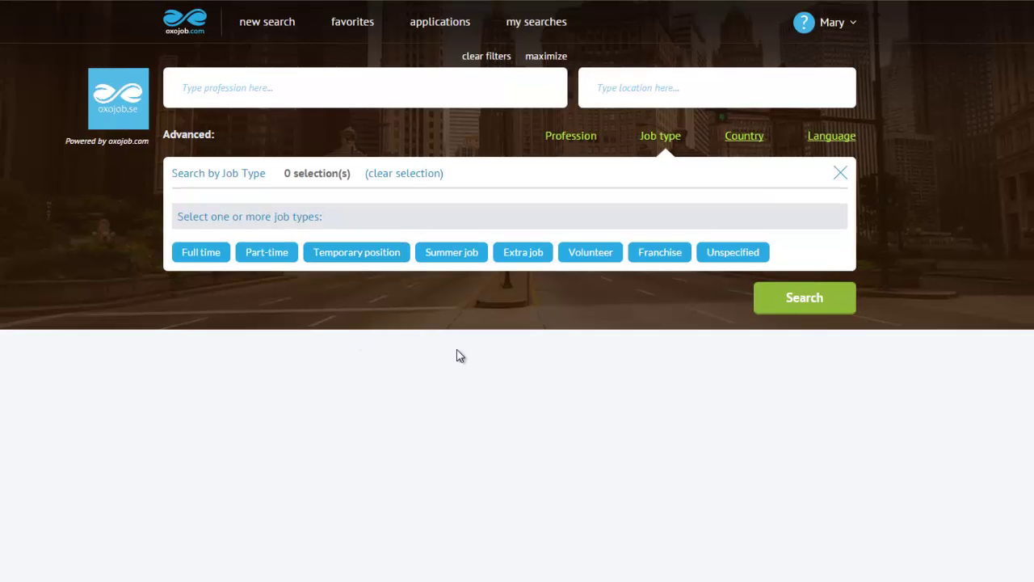
# - Open the Country filter and leave Sweden as the only selected country, deselecting Finland and France
pyautogui.click(753, 144)
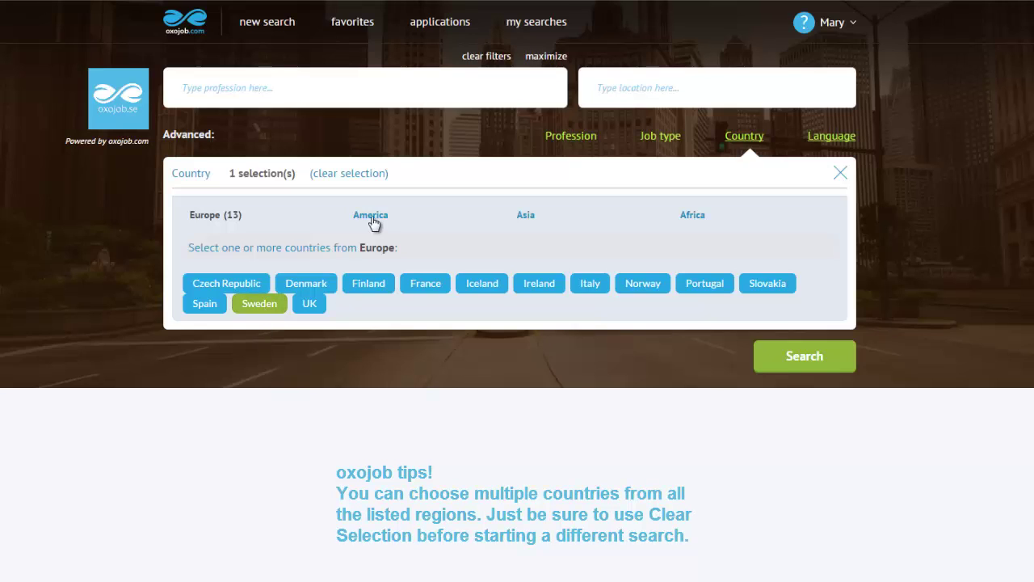
pyautogui.click(369, 284)
pyautogui.click(424, 288)
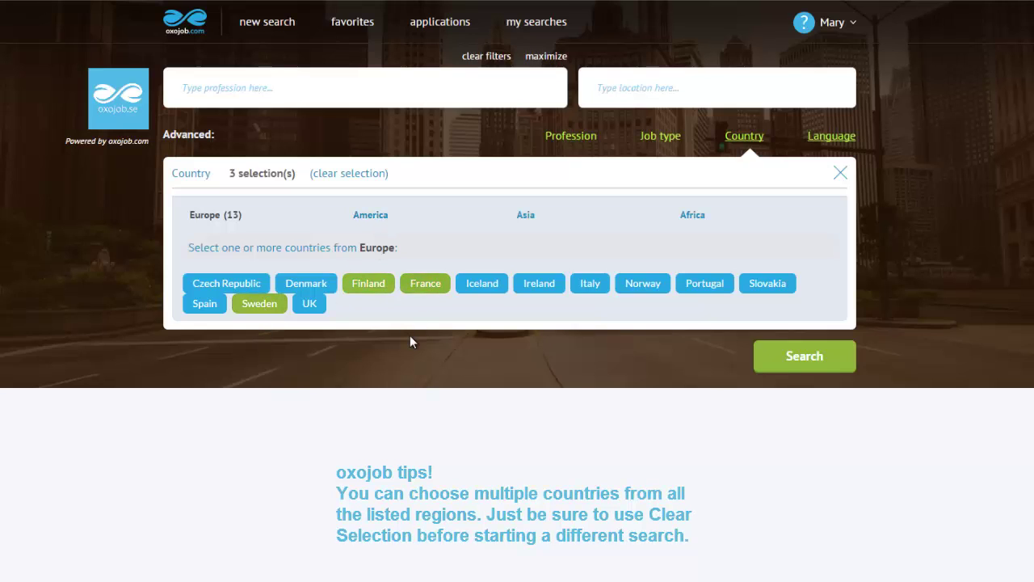
pyautogui.click(426, 284)
pyautogui.click(377, 287)
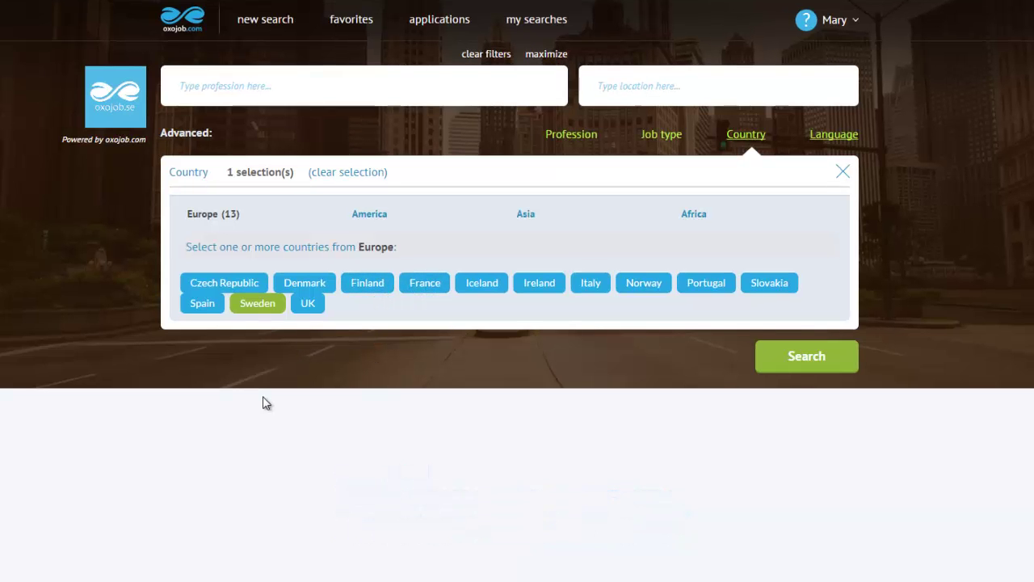
# - Change the Search in language from Svenska to English, then close the Language panel
pyautogui.click(838, 139)
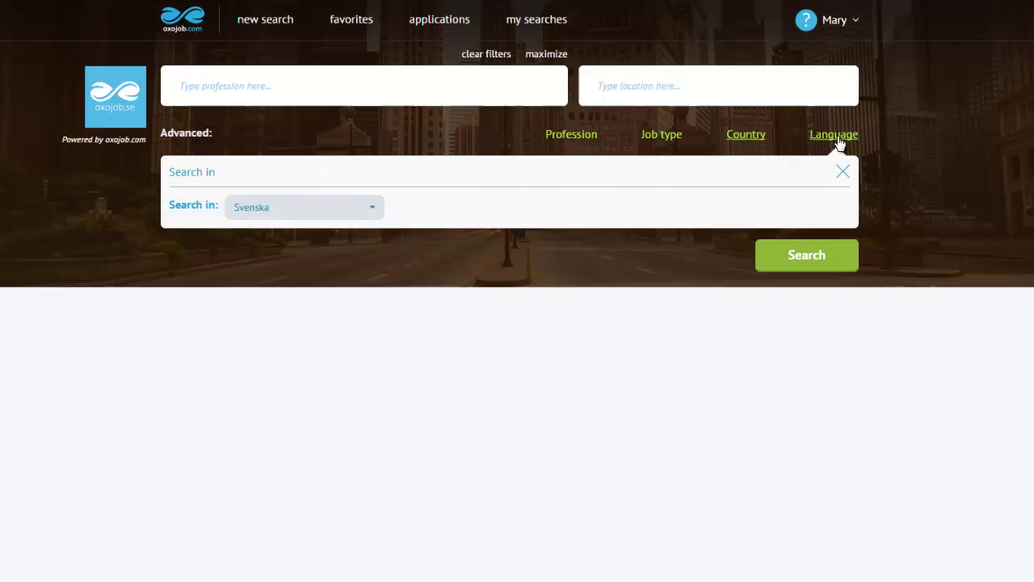
pyautogui.click(374, 212)
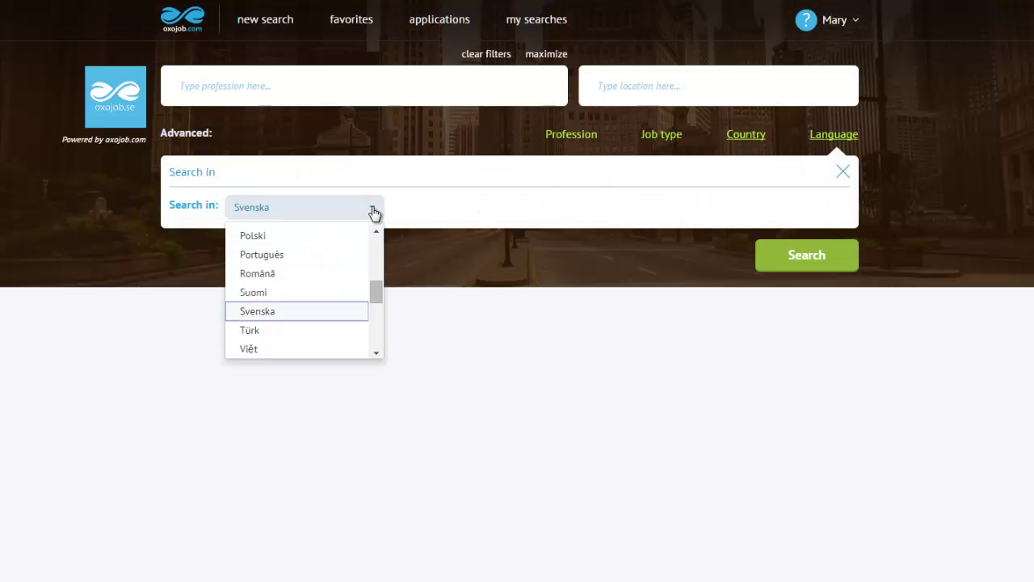
pyautogui.moveTo(378, 299); pyautogui.dragTo(377, 257)
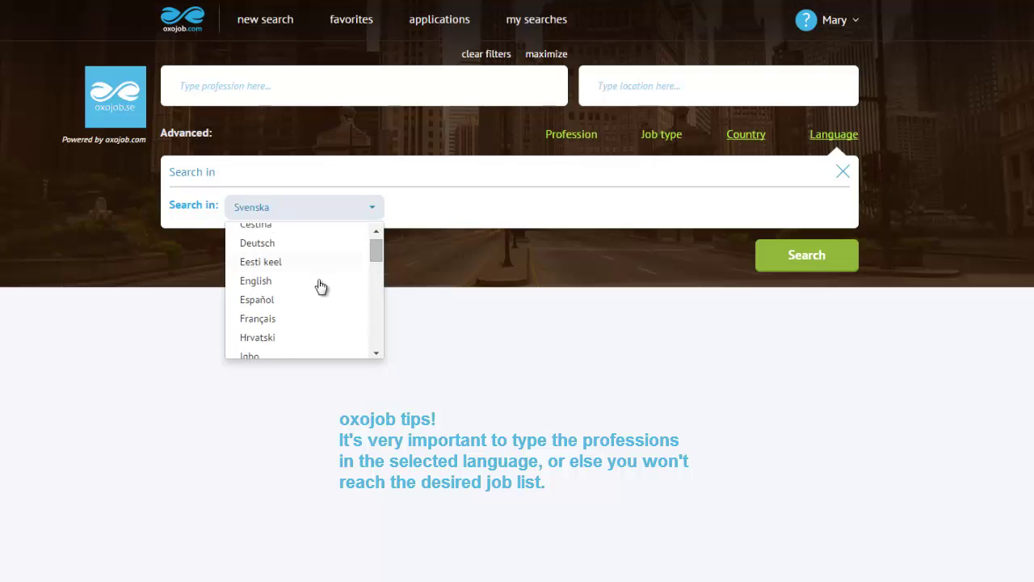
pyautogui.click(268, 282)
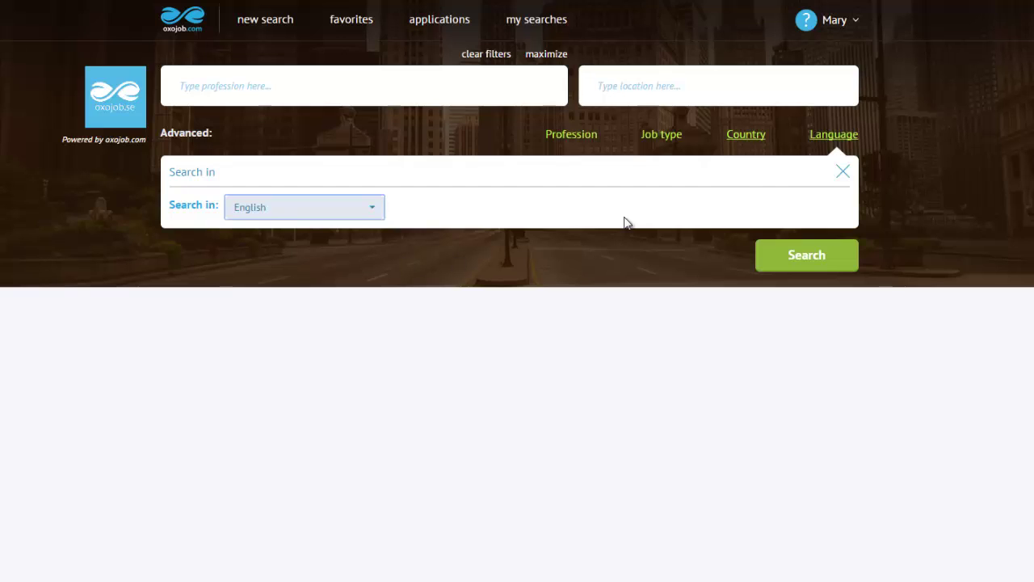
pyautogui.click(843, 172)
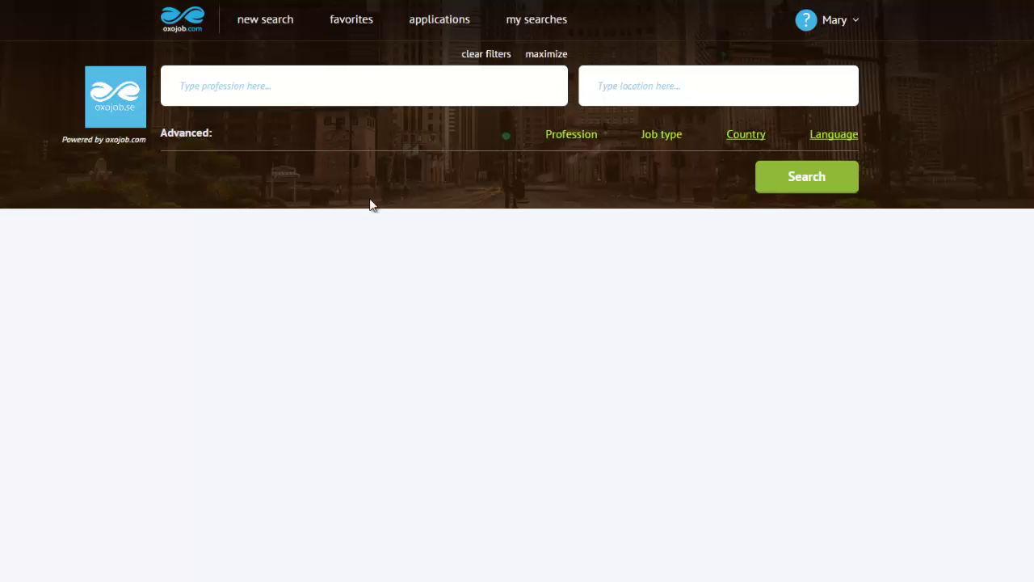
# - Enter 'sales manager' and 'marketing manager' as profession tags
pyautogui.click(200, 88)
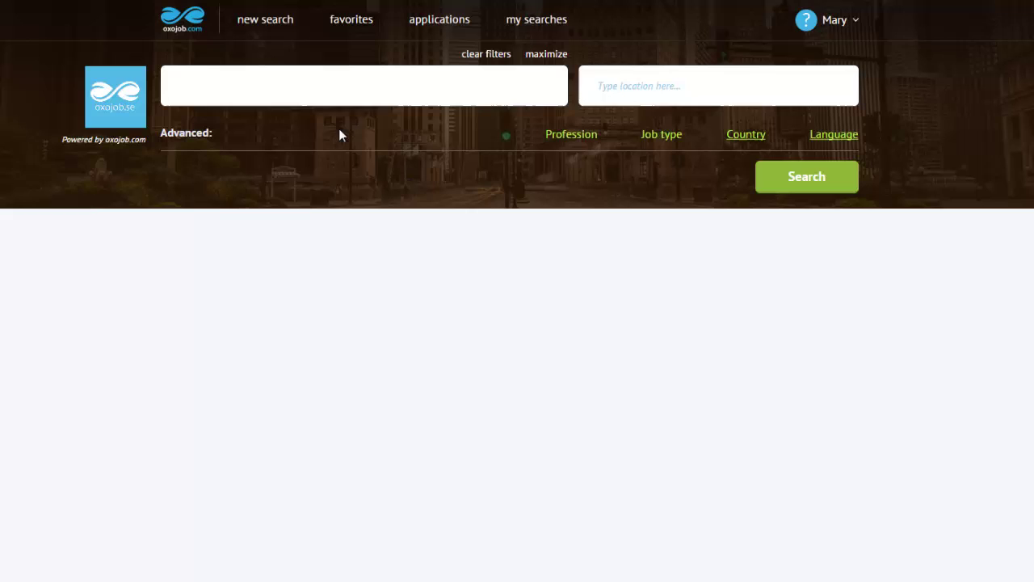
pyautogui.write('sales')
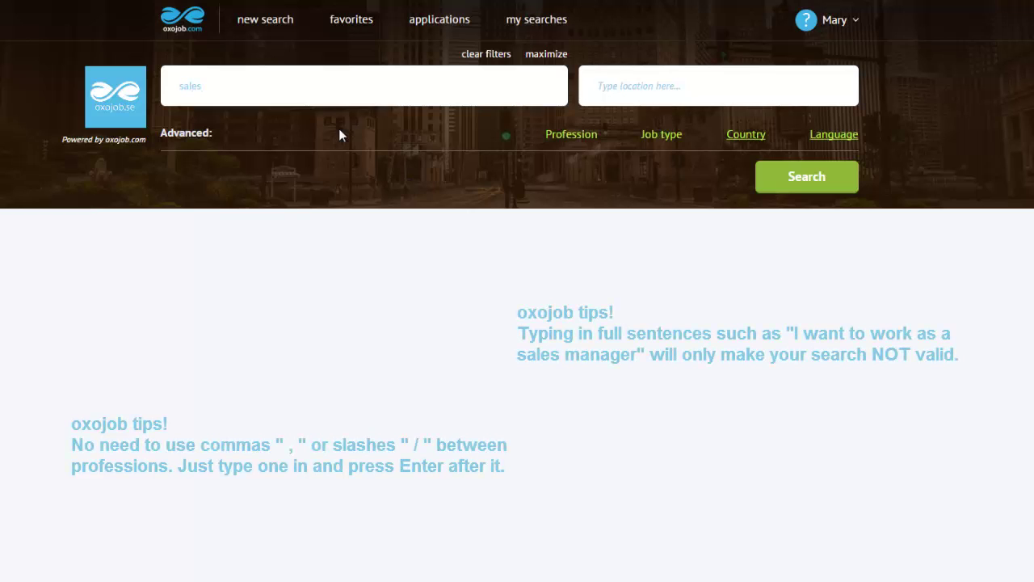
pyautogui.write(' manager')
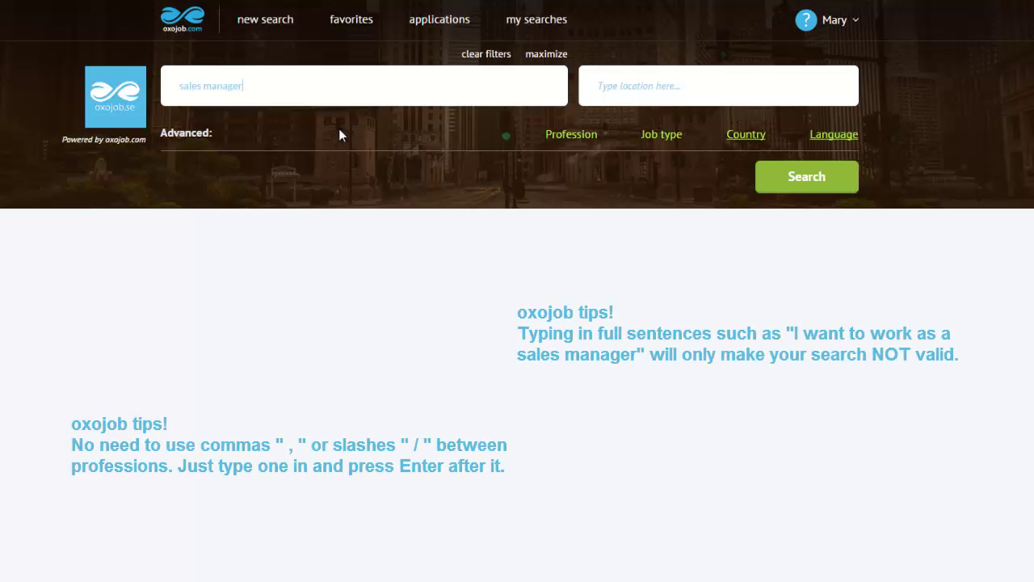
pyautogui.press('Return')
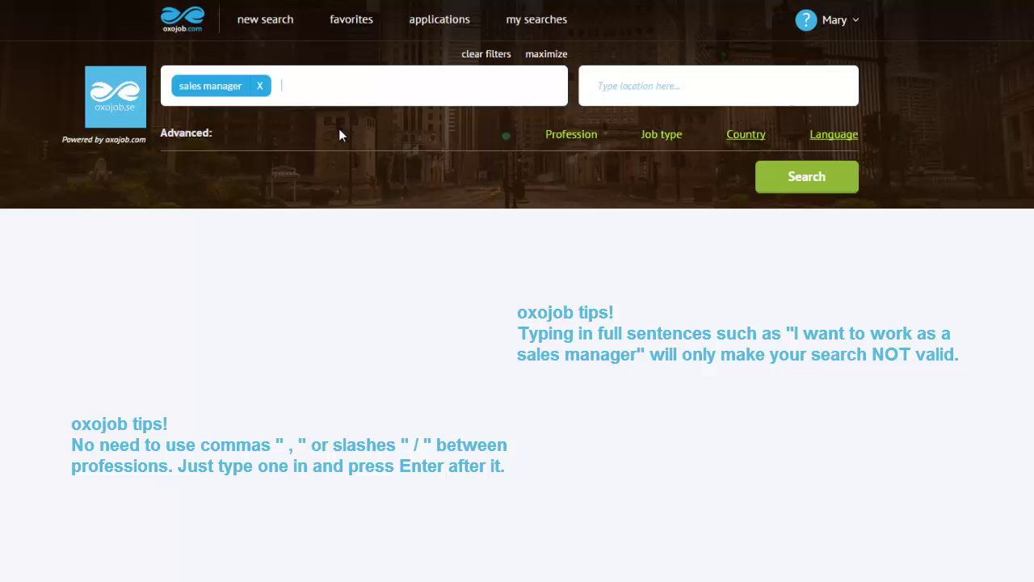
pyautogui.write('marketing manager')
pyautogui.press('Return')
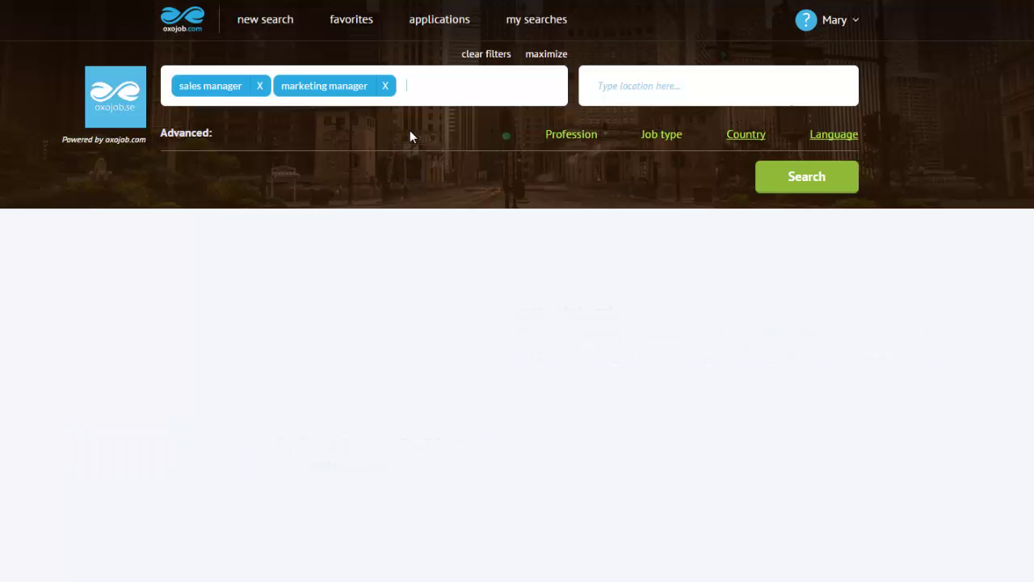
# - Run the search and add all suggested related professions
pyautogui.click(785, 176)
pyautogui.moveTo(676, 199); pyautogui.dragTo(680, 305)
pyautogui.moveTo(676, 267); pyautogui.dragTo(674, 187)
pyautogui.click(623, 438)
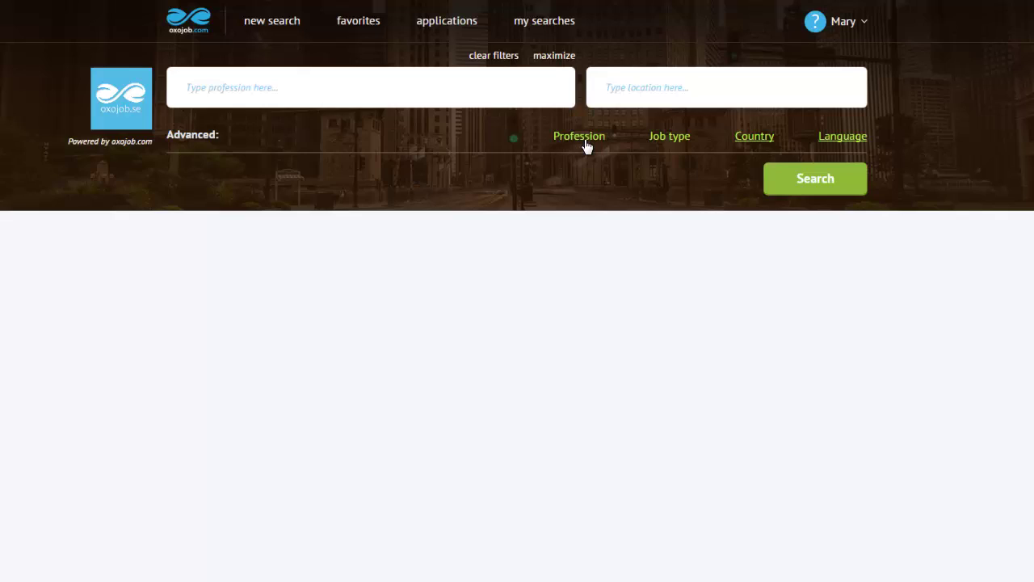
pyautogui.click(582, 139)
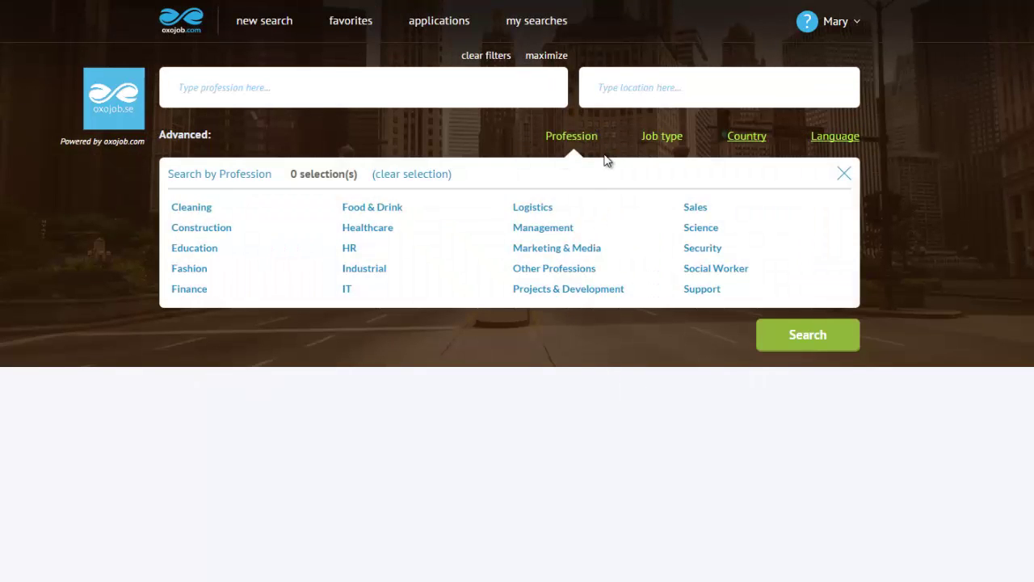
pyautogui.click(373, 236)
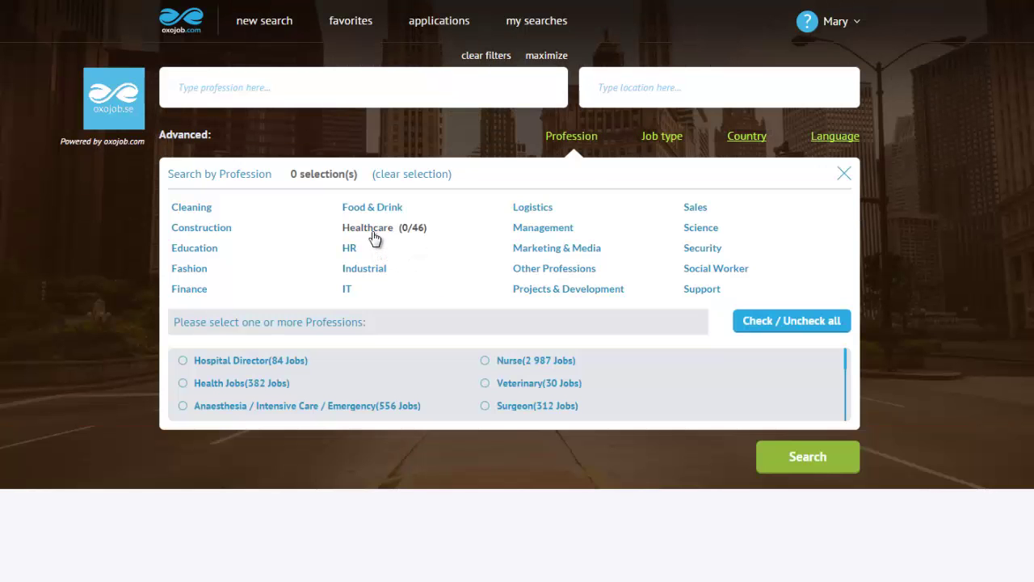
pyautogui.click(556, 254)
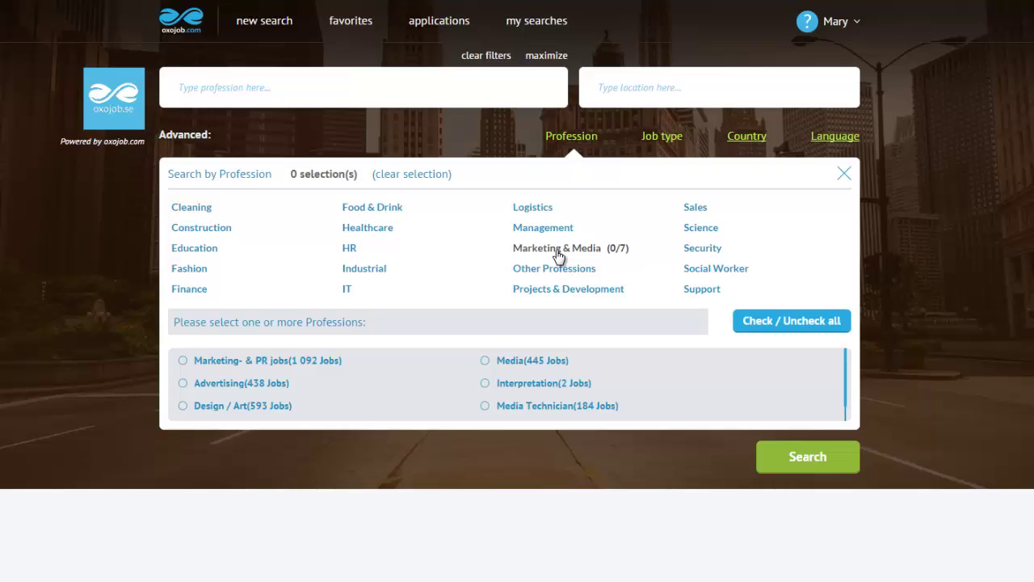
pyautogui.click(485, 362)
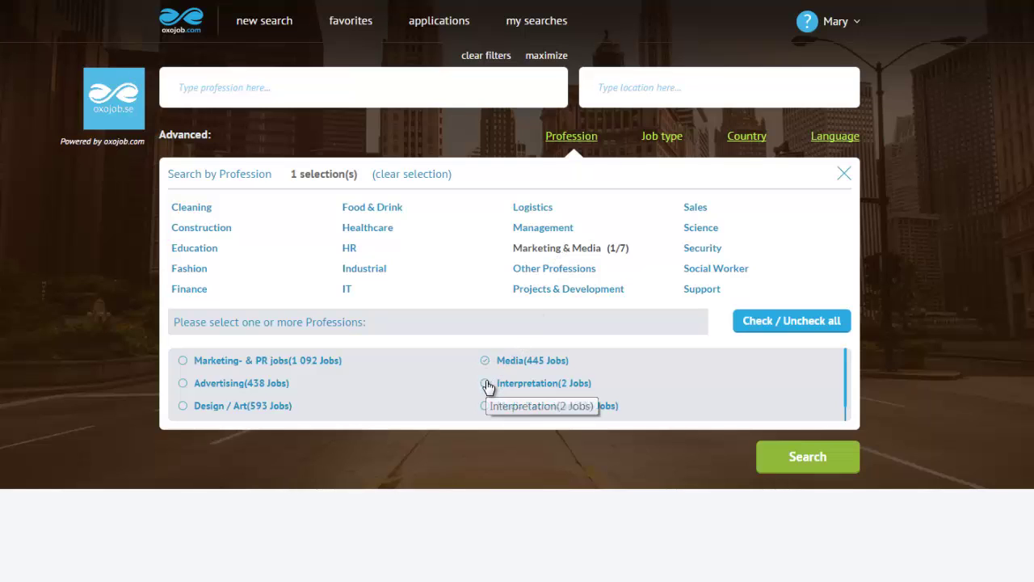
pyautogui.click(486, 383)
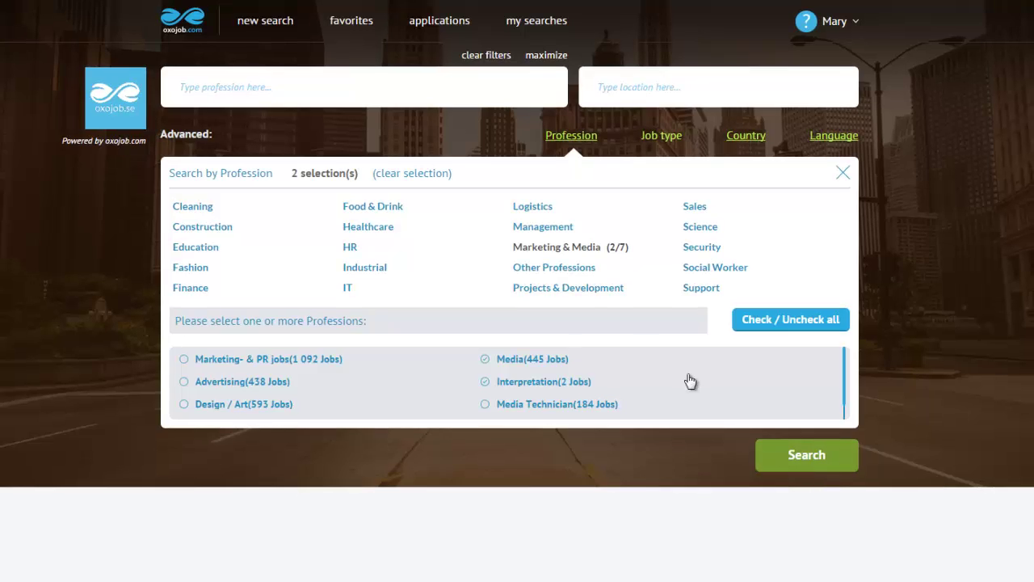
pyautogui.click(430, 174)
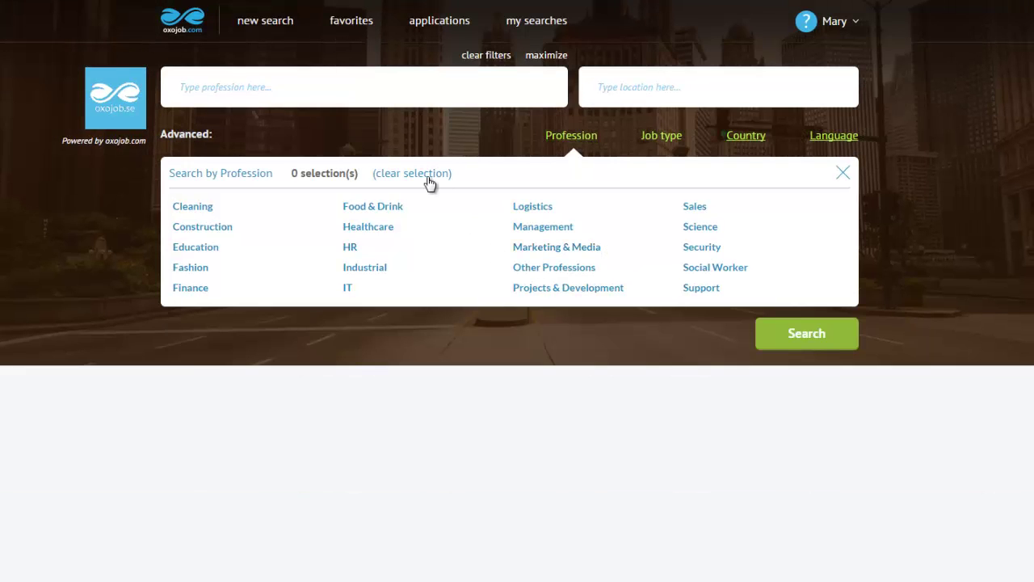
pyautogui.click(265, 22)
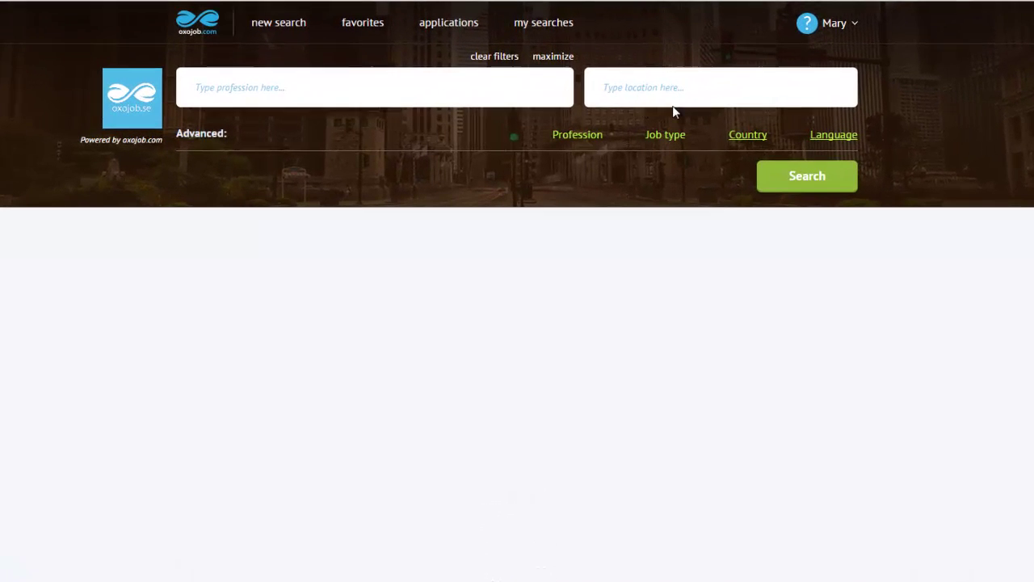
# - Close the Country panel and add 'Stockholm, Sweden' as a location from the suggestions
pyautogui.click(747, 134)
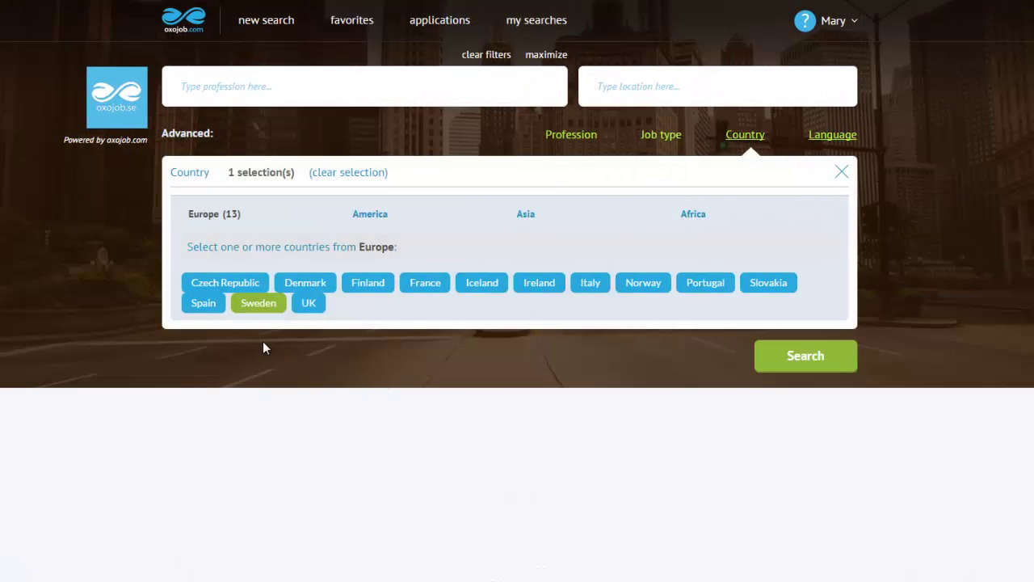
pyautogui.click(841, 171)
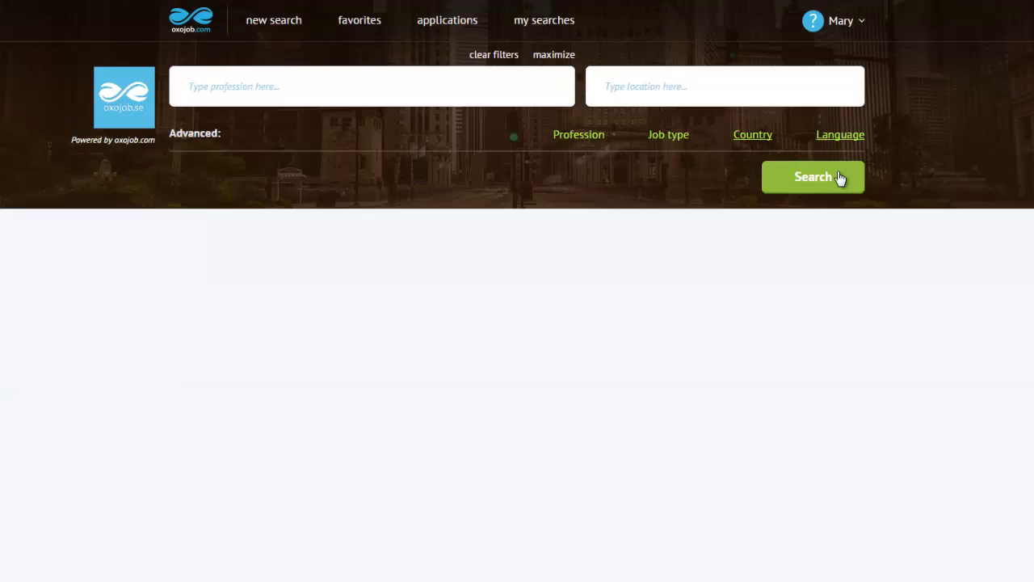
pyautogui.click(840, 178)
pyautogui.click(635, 86)
pyautogui.write('Stockholm')
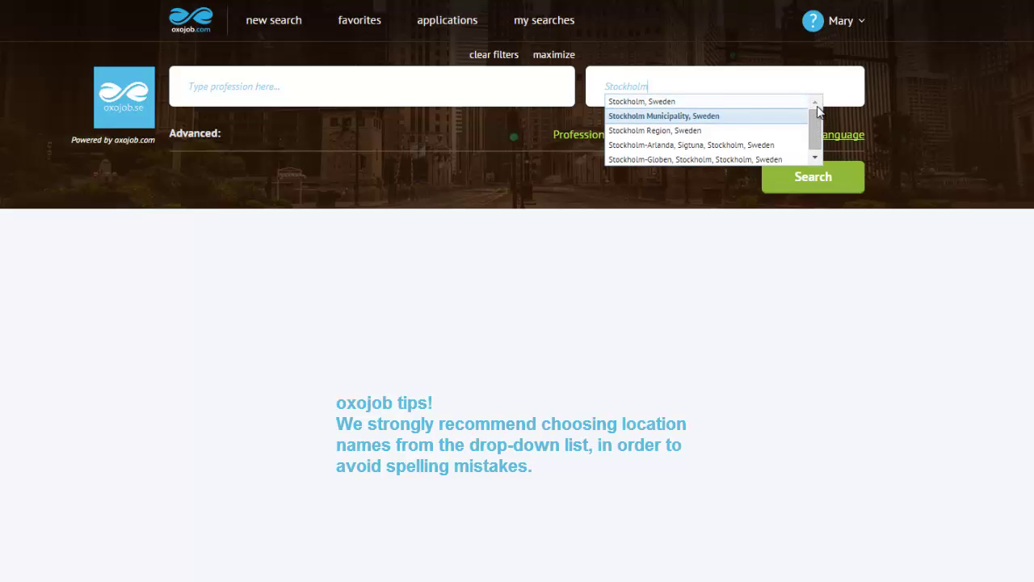
pyautogui.click(733, 103)
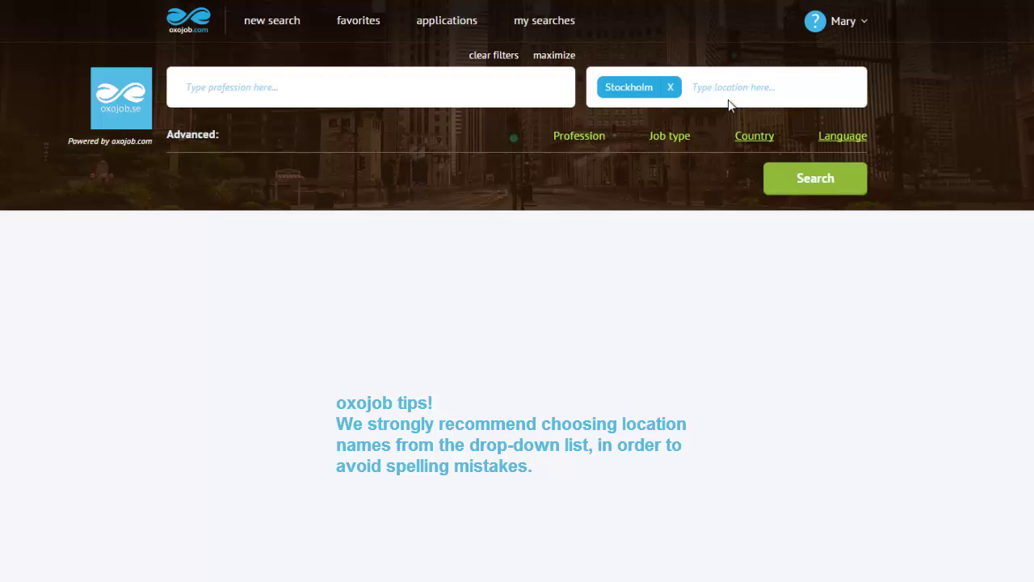
# - Remove the Stockholm tag, then add and remove 'Dalarna Region, Sweden' as a location
pyautogui.click(671, 88)
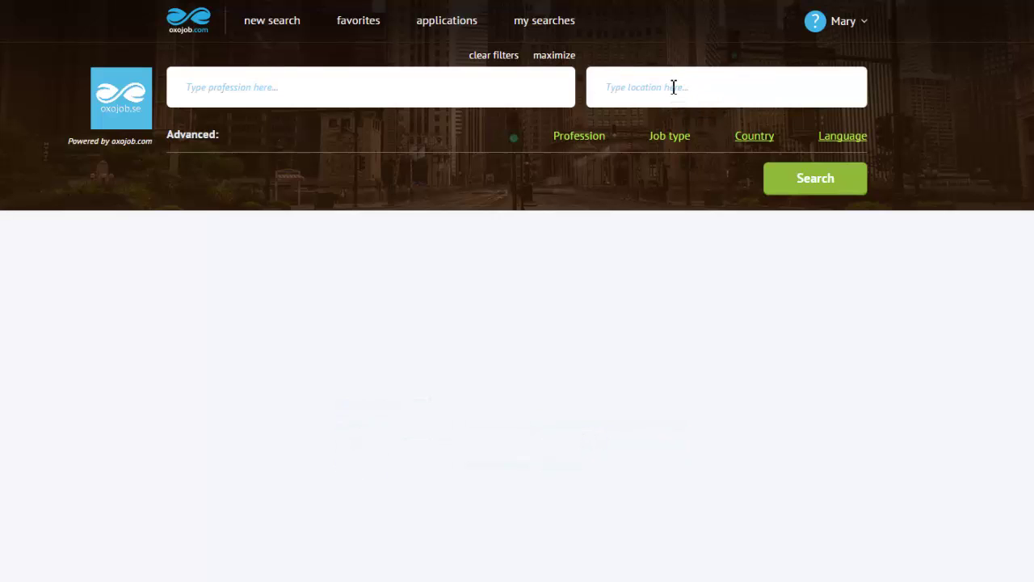
pyautogui.click(673, 88)
pyautogui.write('Da')
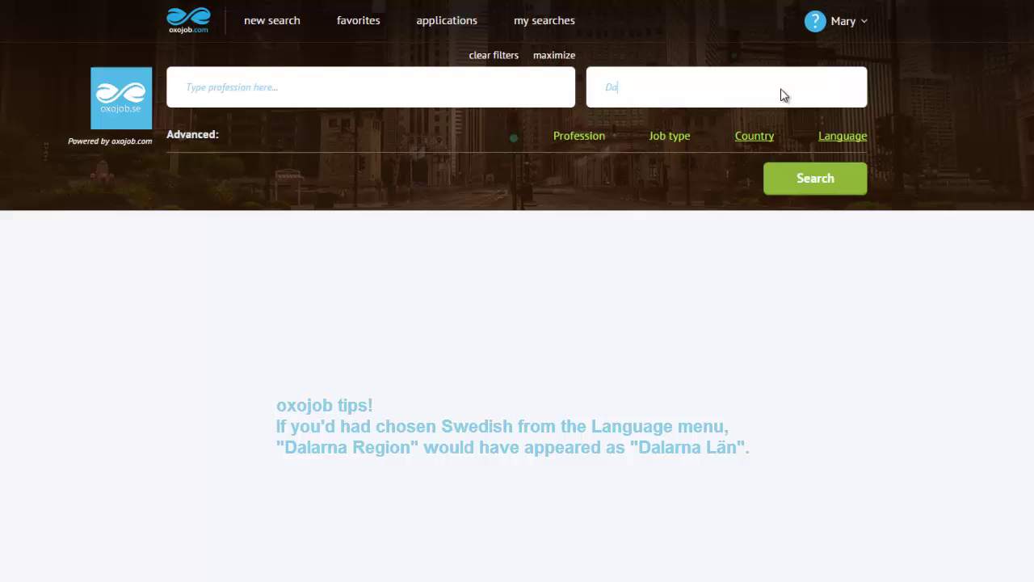
pyautogui.write('larna')
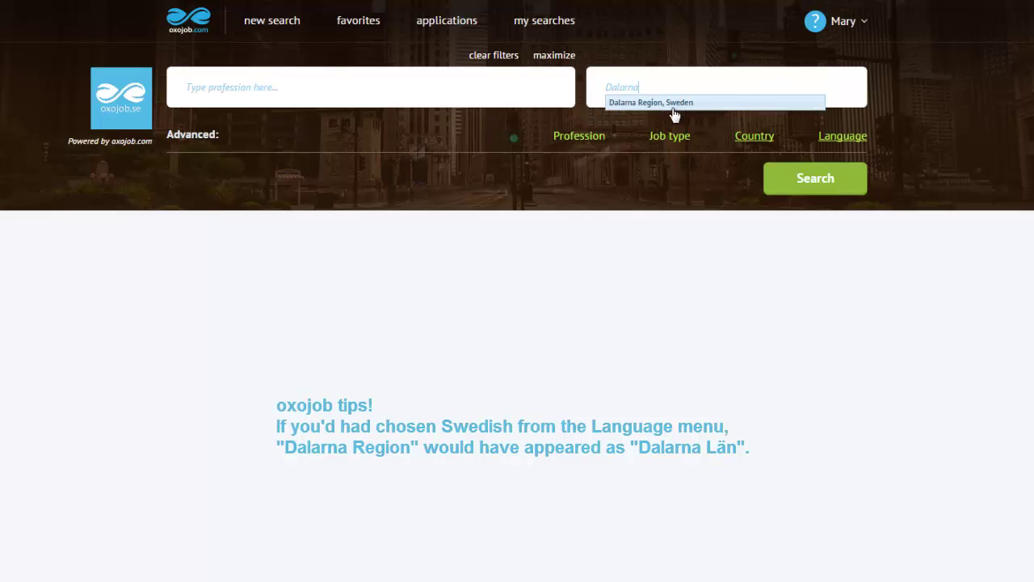
pyautogui.click(675, 104)
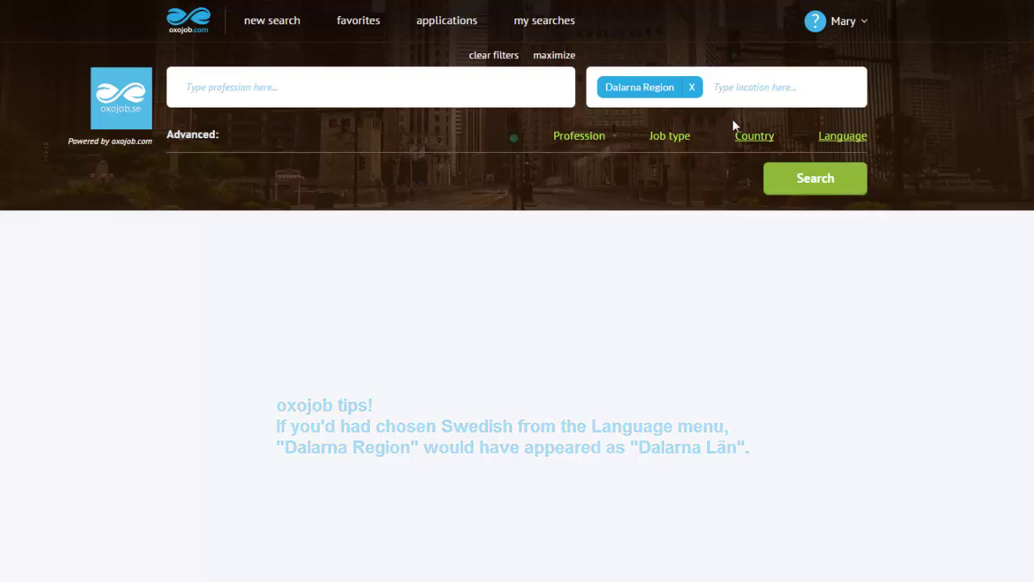
pyautogui.click(692, 89)
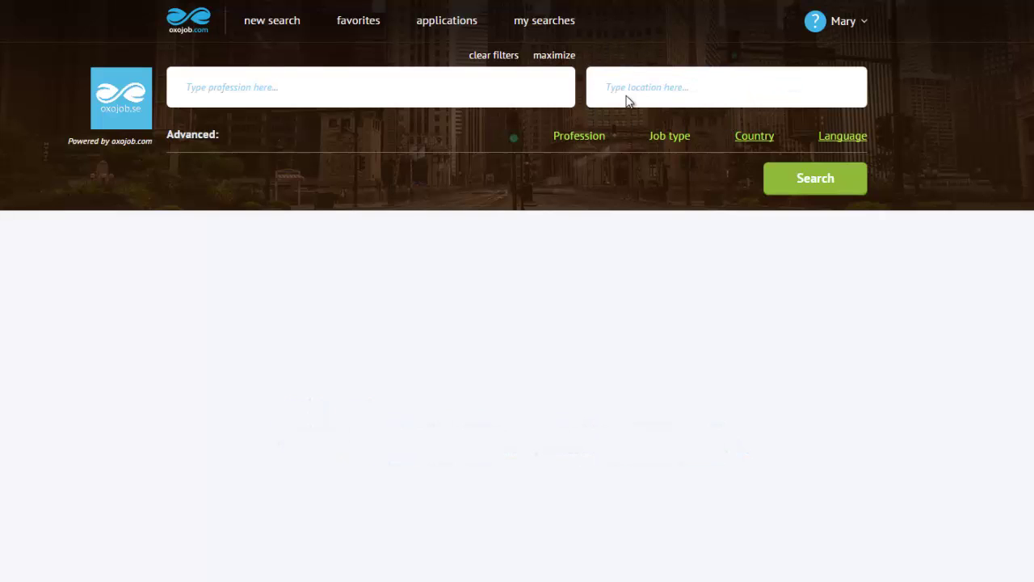
# - Retype 'Dalarna Regio' in the location field and confirm it
pyautogui.click(628, 83)
pyautogui.write('Dalarna Region')
pyautogui.press('Return')
# - Remove the Dalarna Region tag and review the Job type, Country and Language panels
pyautogui.click(691, 87)
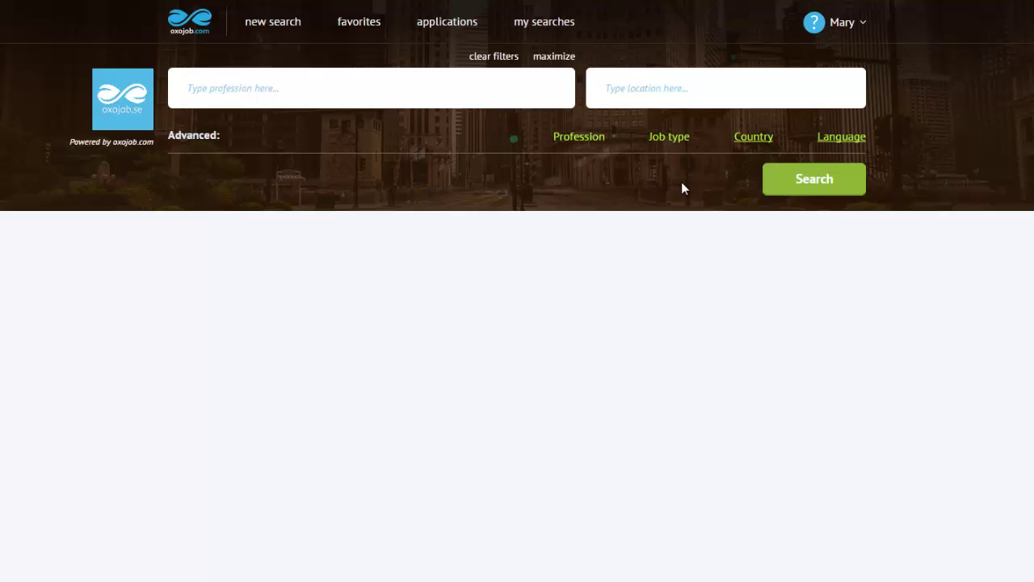
pyautogui.click(673, 141)
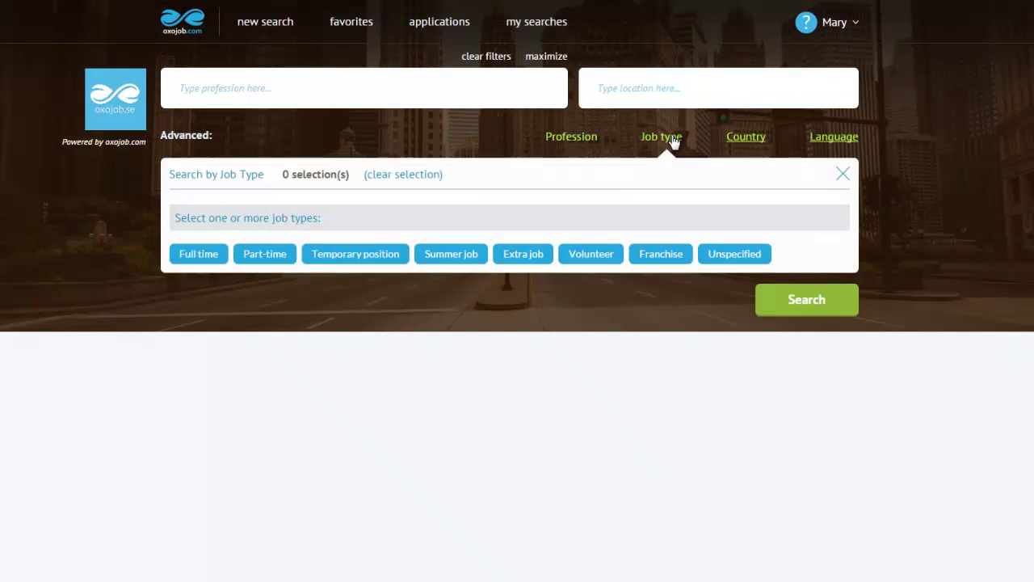
pyautogui.click(741, 141)
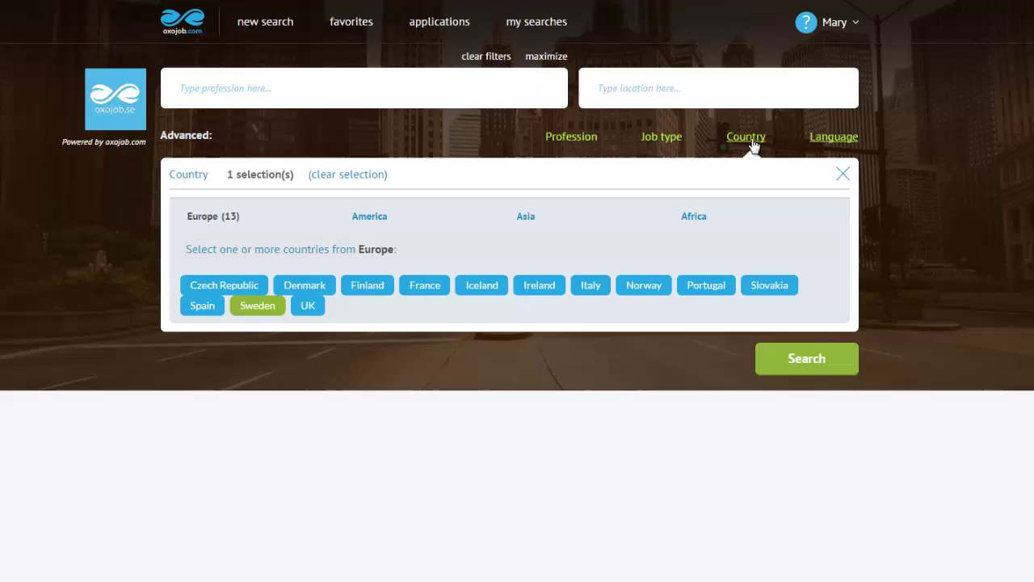
pyautogui.click(827, 143)
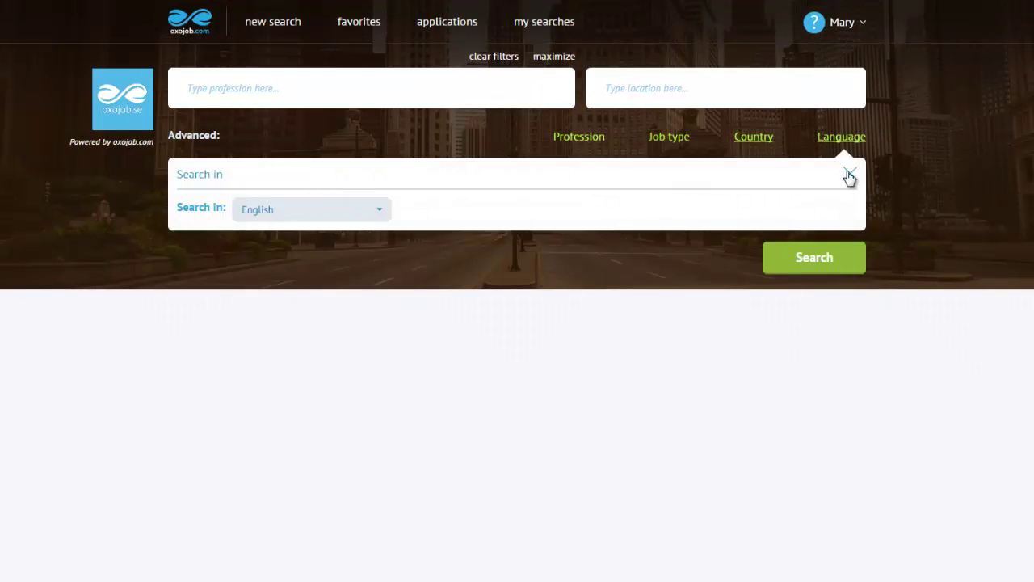
pyautogui.click(848, 175)
# - Enter 'engineer' and 'electrician' as profession tags
pyautogui.click(225, 92)
pyautogui.write('engineer')
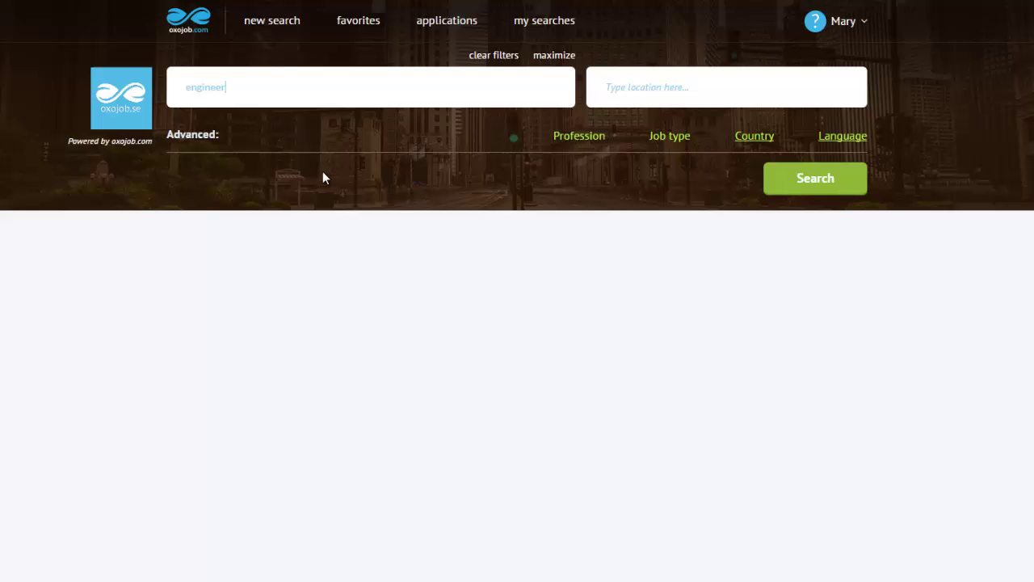
pyautogui.press('Return')
pyautogui.write('electrician')
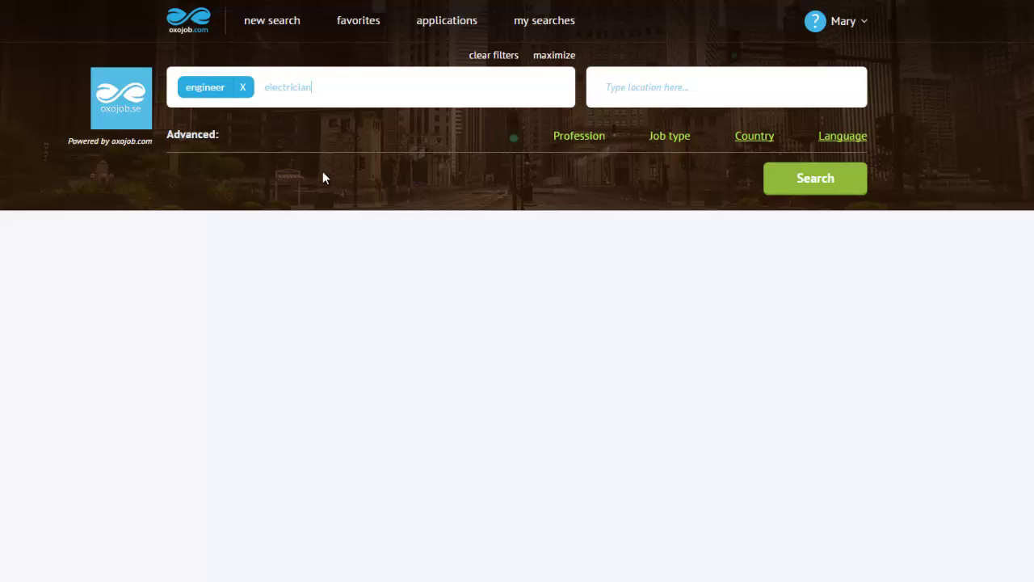
pyautogui.press('Return')
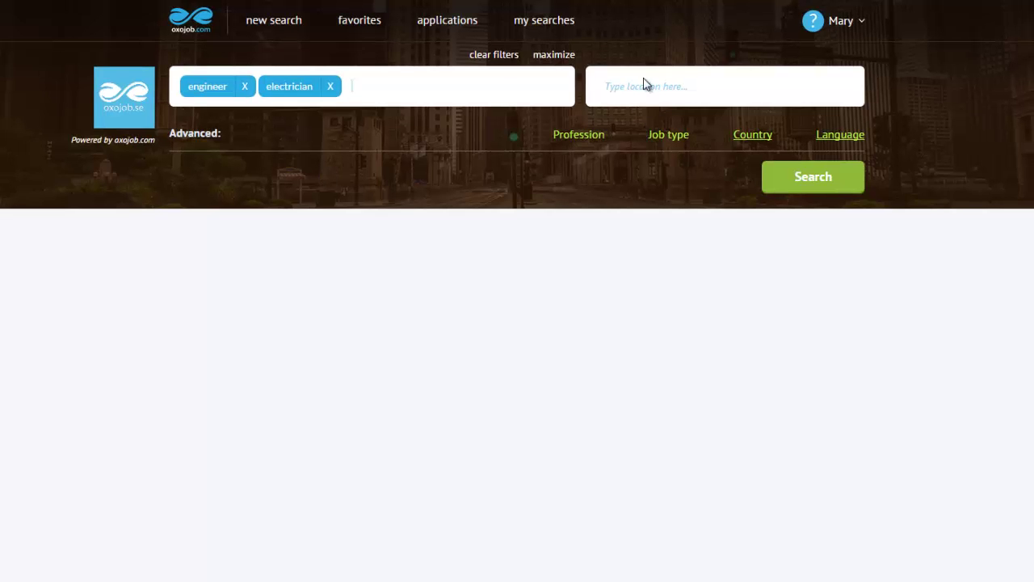
# - Add Stockholm and Dalarna Region, Sweden as locations and run the search
pyautogui.click(649, 88)
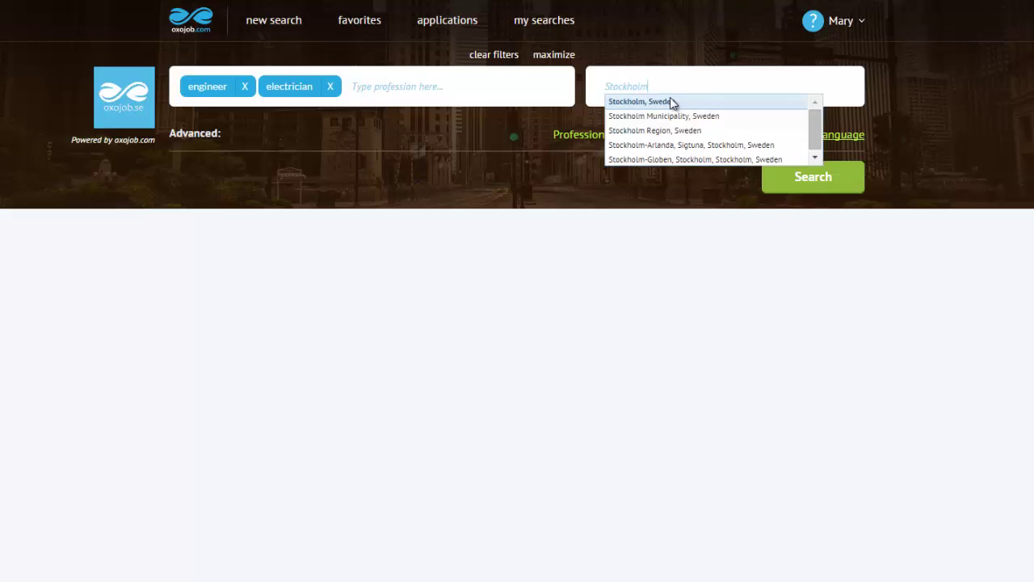
pyautogui.click(670, 100)
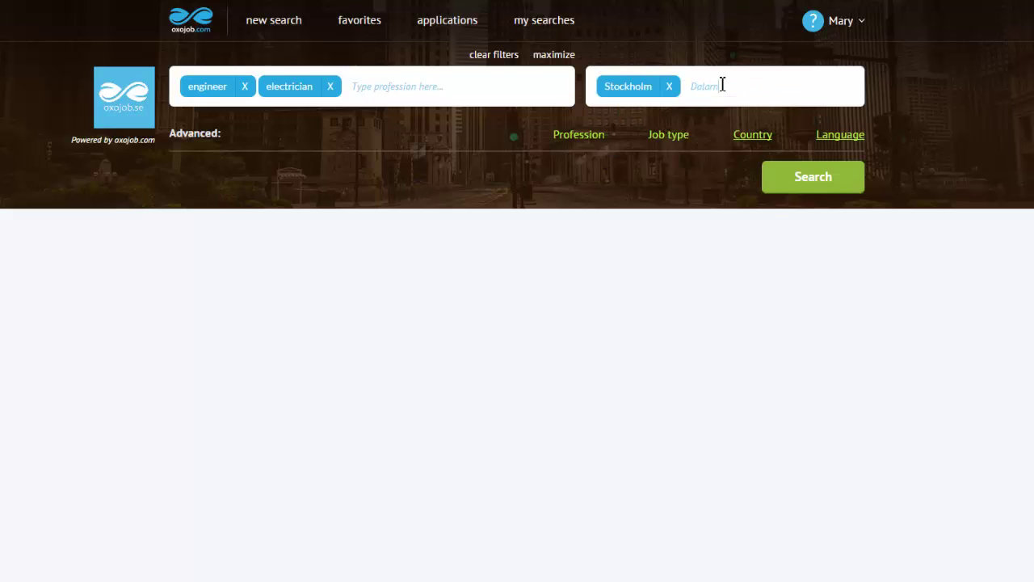
pyautogui.click(731, 101)
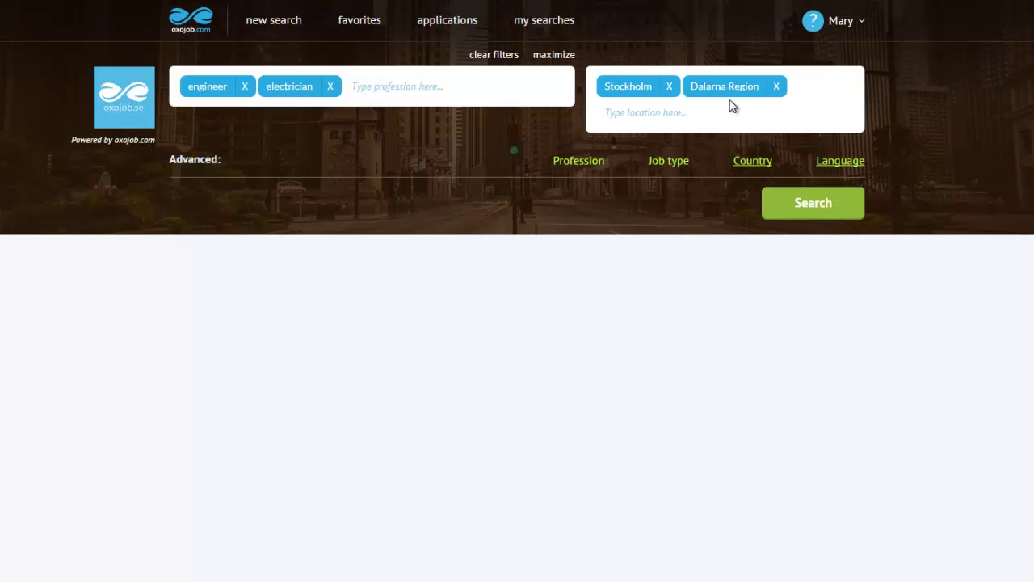
pyautogui.click(850, 217)
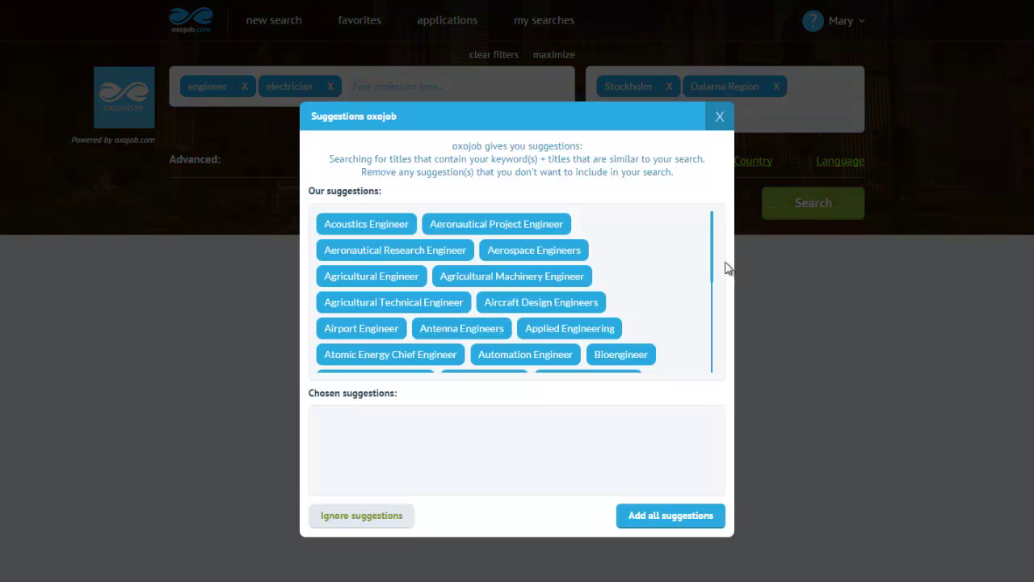
# - Ignore title suggestions to show the 315 results, then expand the Mek-/rörkonstruktör - Engineering Stockholm listing
pyautogui.moveTo(713, 242); pyautogui.dragTo(710, 376)
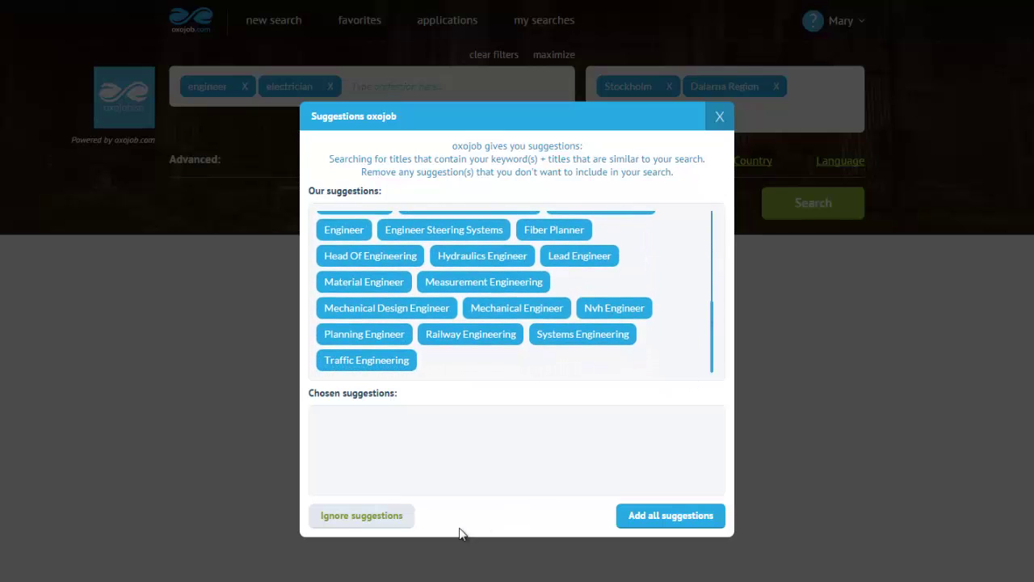
pyautogui.click(346, 522)
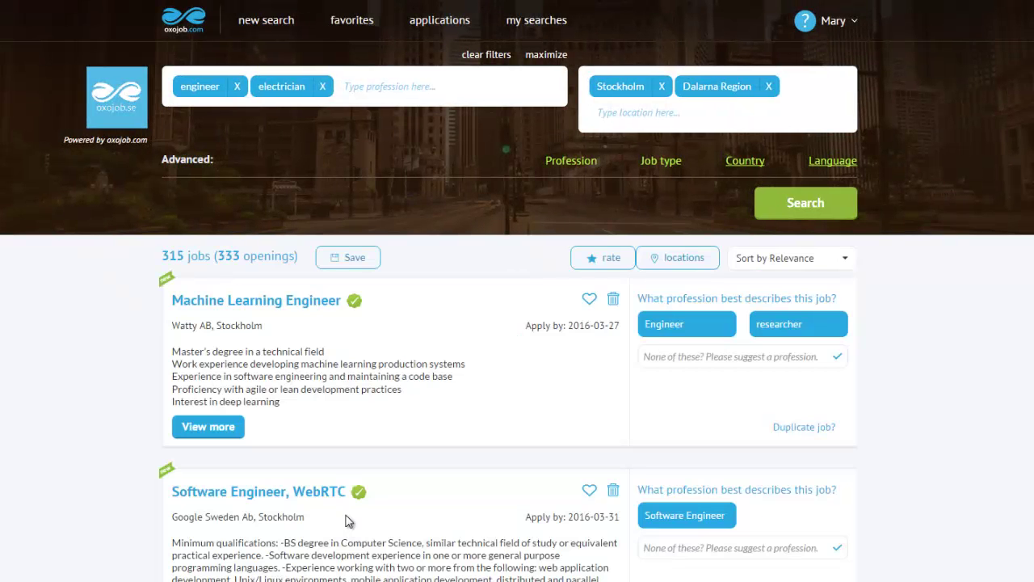
pyautogui.scroll(-6, 75, 494)
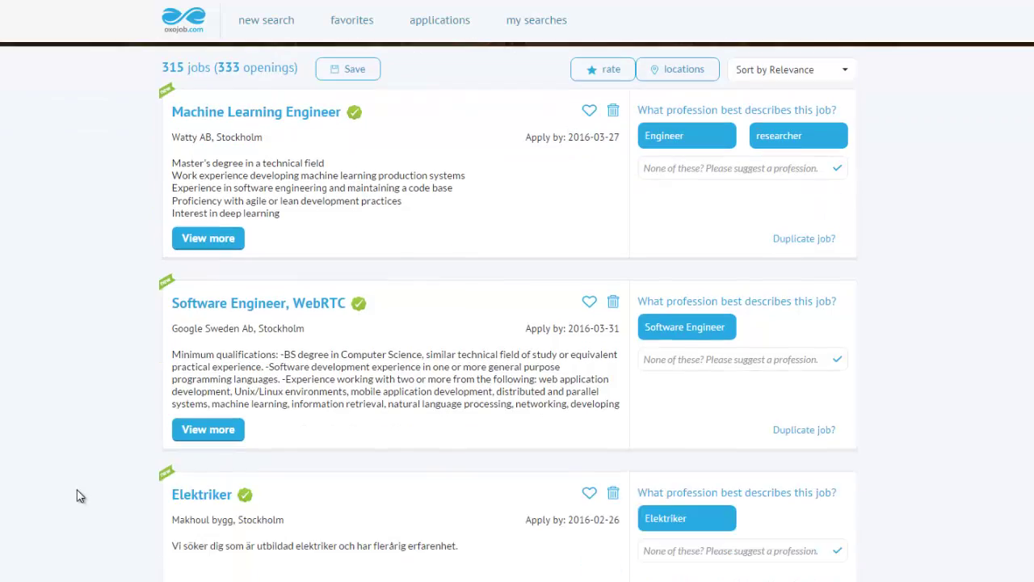
pyautogui.scroll(-4, 75, 489)
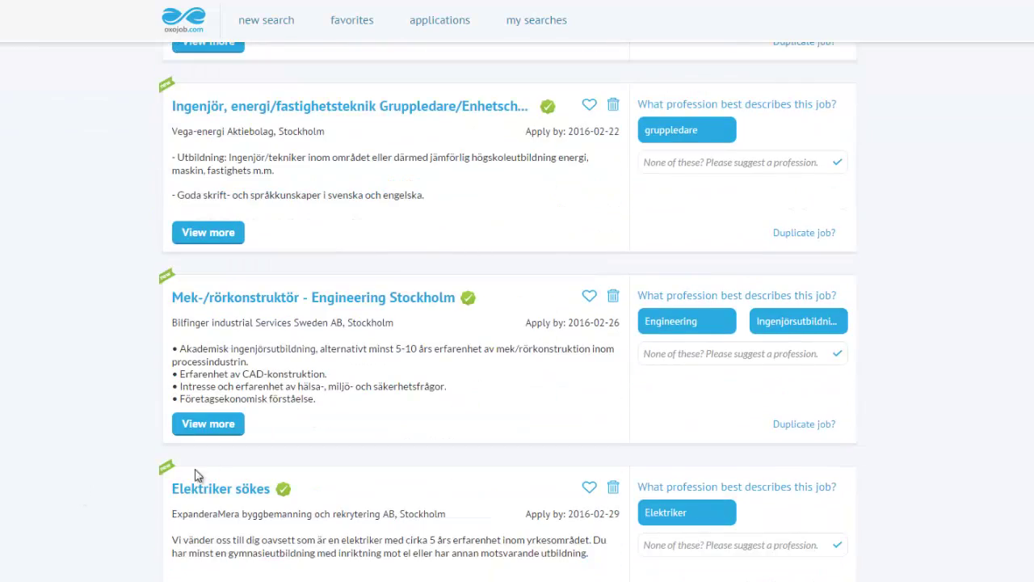
pyautogui.click(219, 426)
pyautogui.scroll(-10, 137, 438)
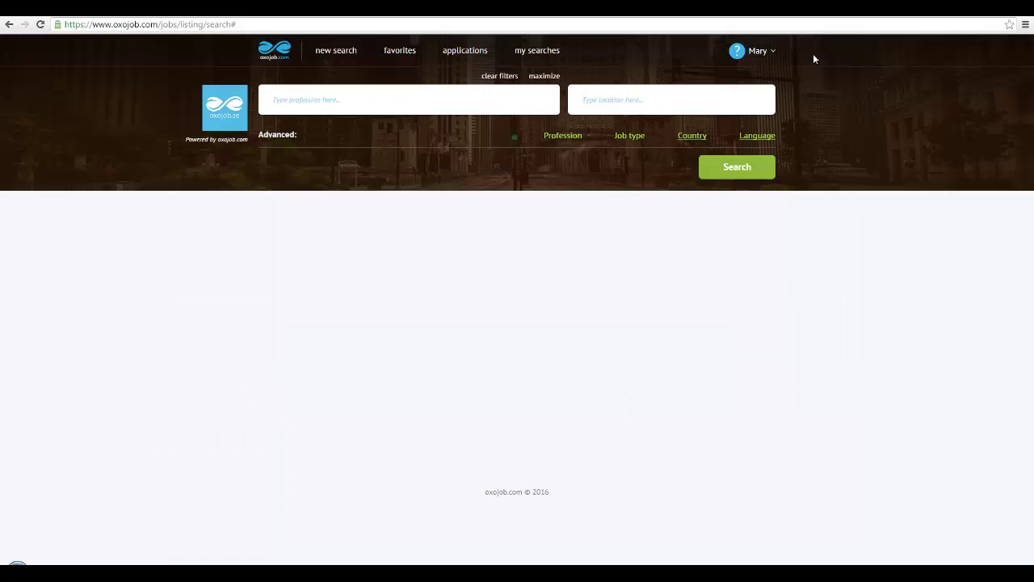
# - Open the Tutorials page from the account menu
pyautogui.click(758, 50)
pyautogui.click(749, 213)
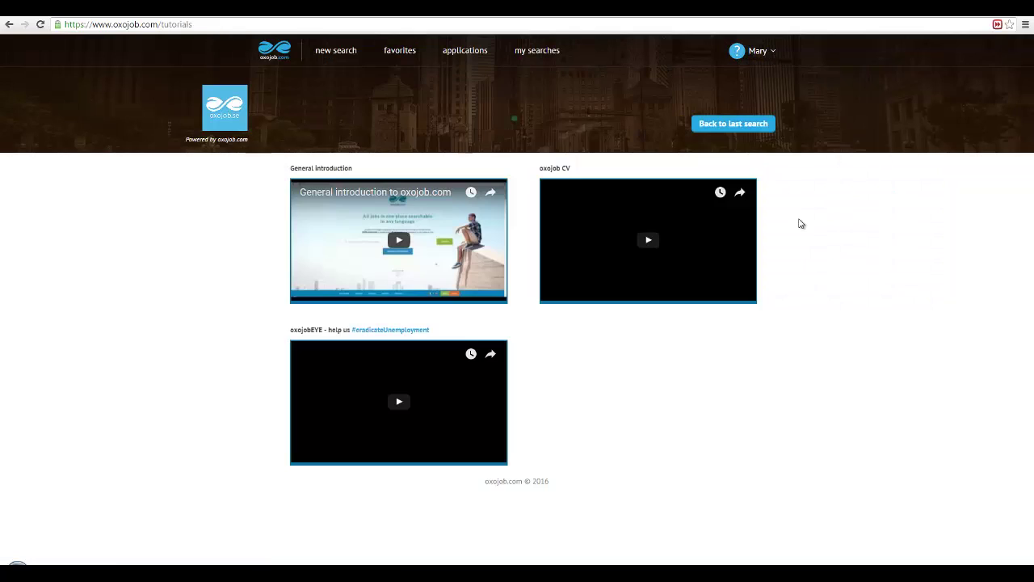